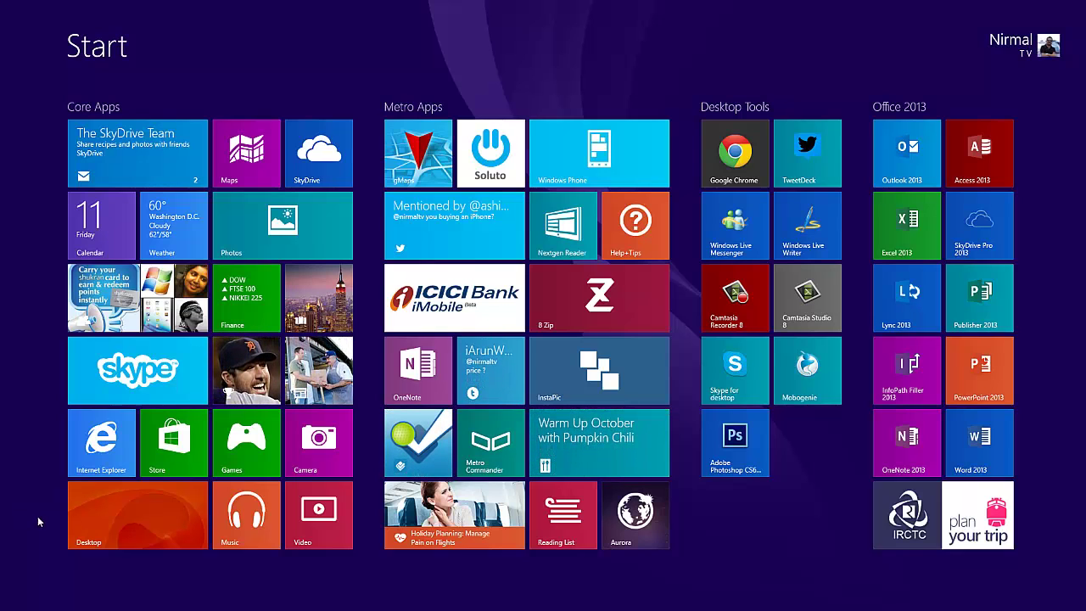
Step: Switch to the desktop and open Disk Management by running diskmgmt.msc, placing its window slightly higher on the desktop
click(116, 534)
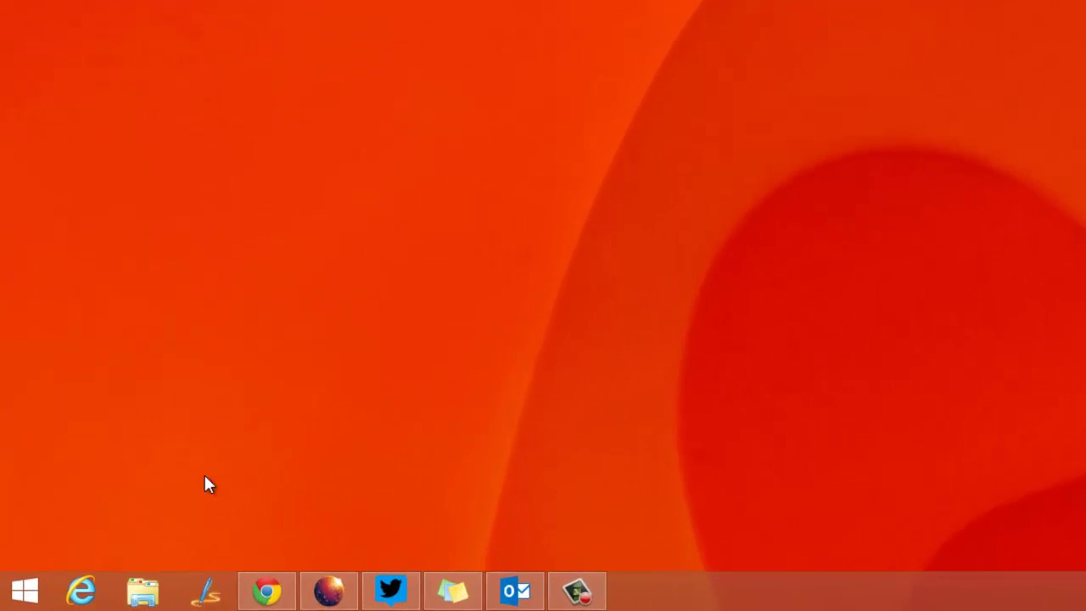
key(super+r)
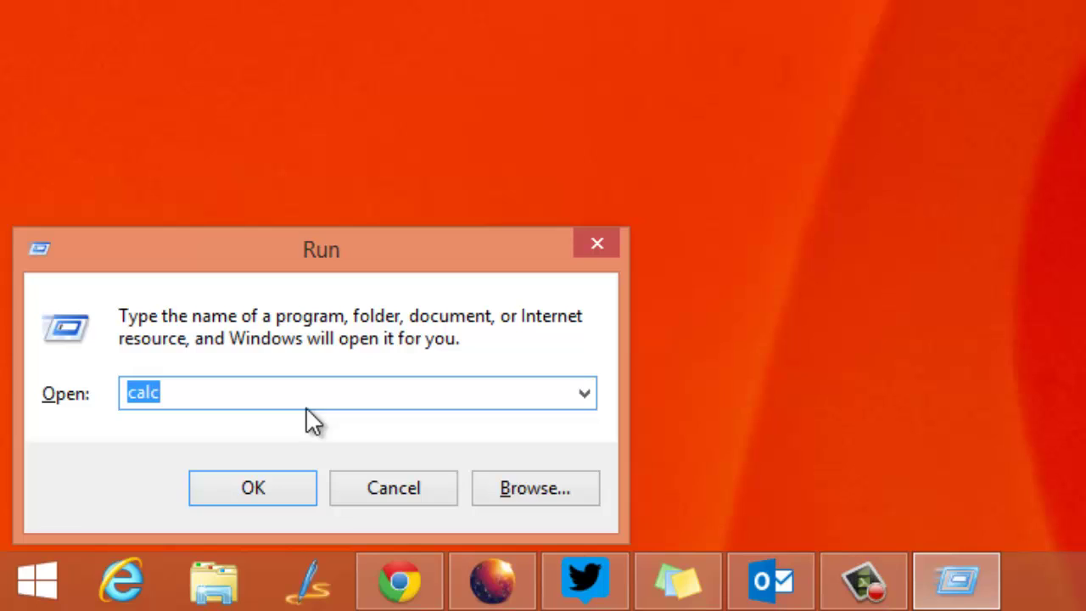
text(disk)
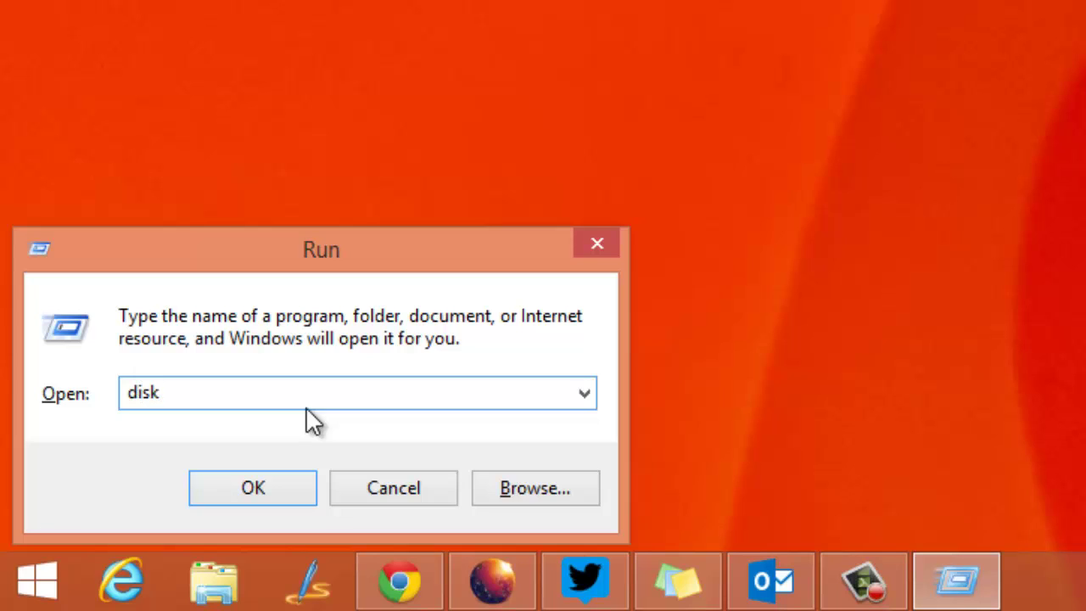
key(BackSpace)
key(BackSpace)
key(BackSpace)
text(isk)
text(ma)
key(BackSpace)
text(gmt.msc)
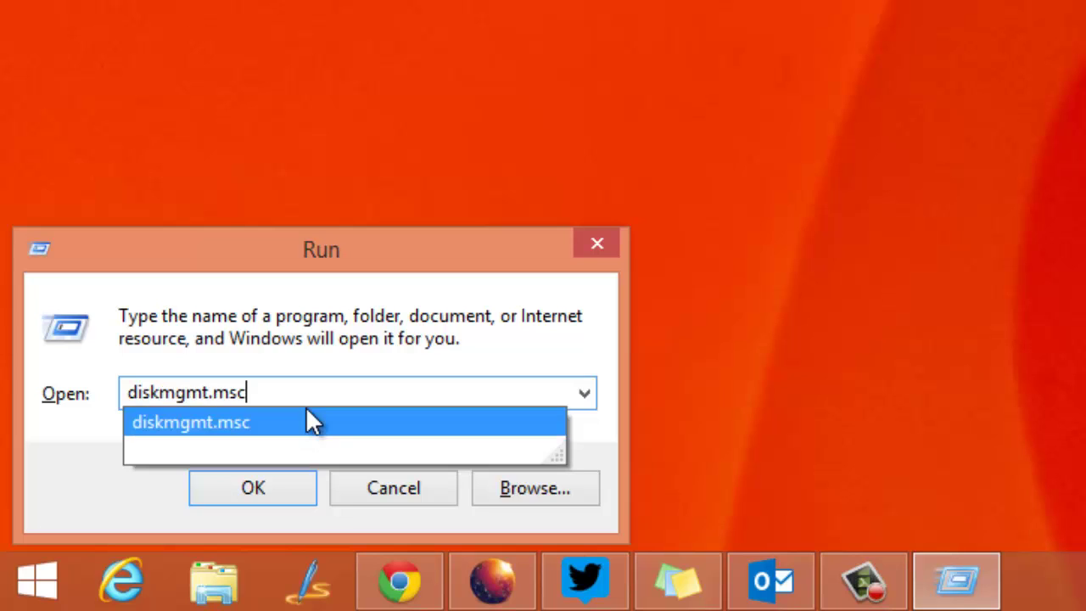
key(Tab)
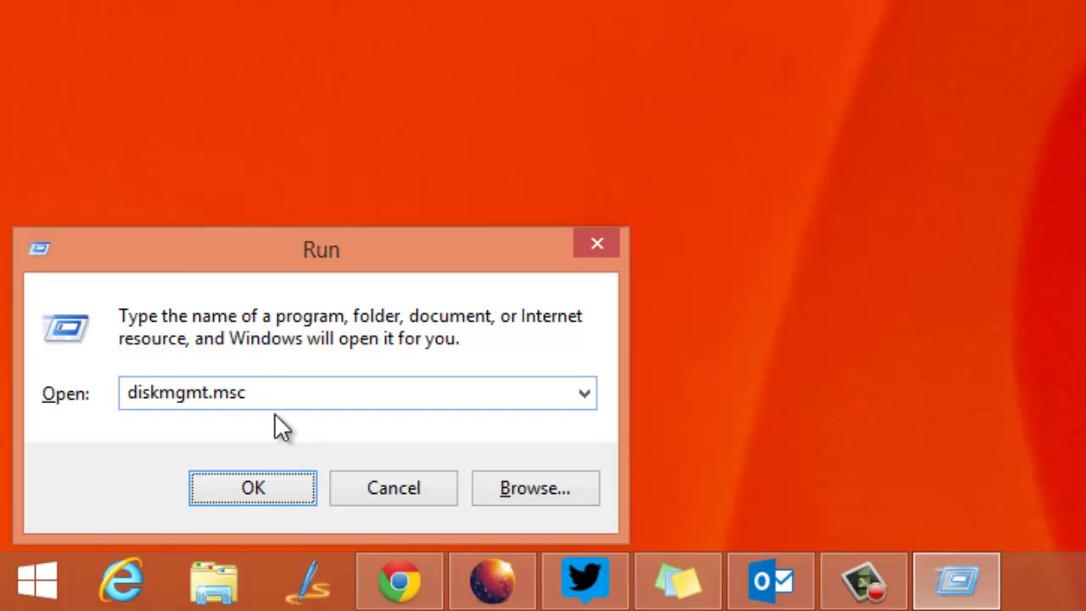
click(273, 487)
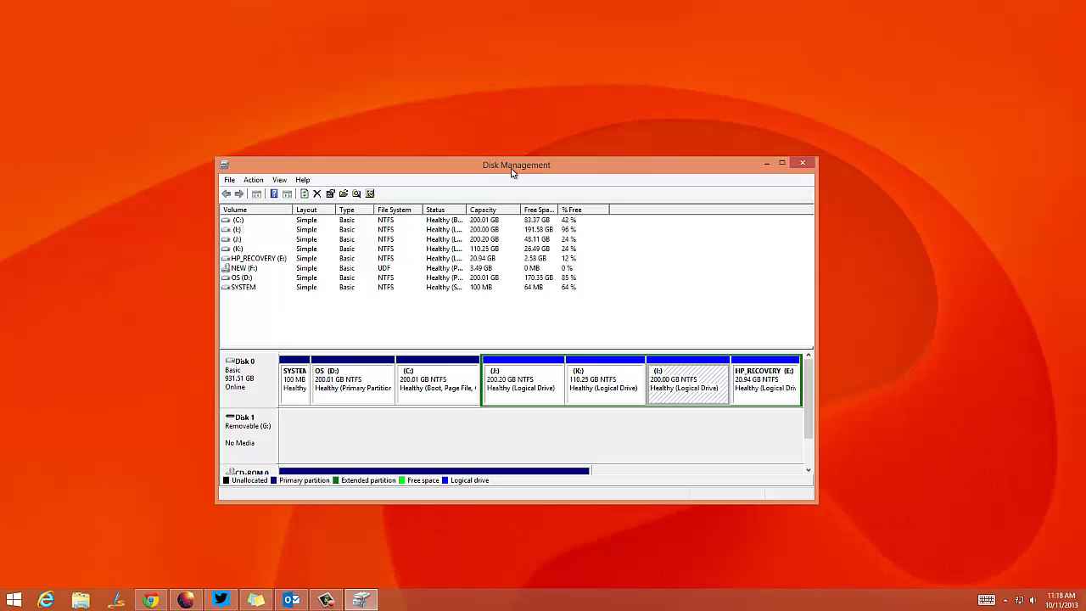
drag(512, 172, 514, 147)
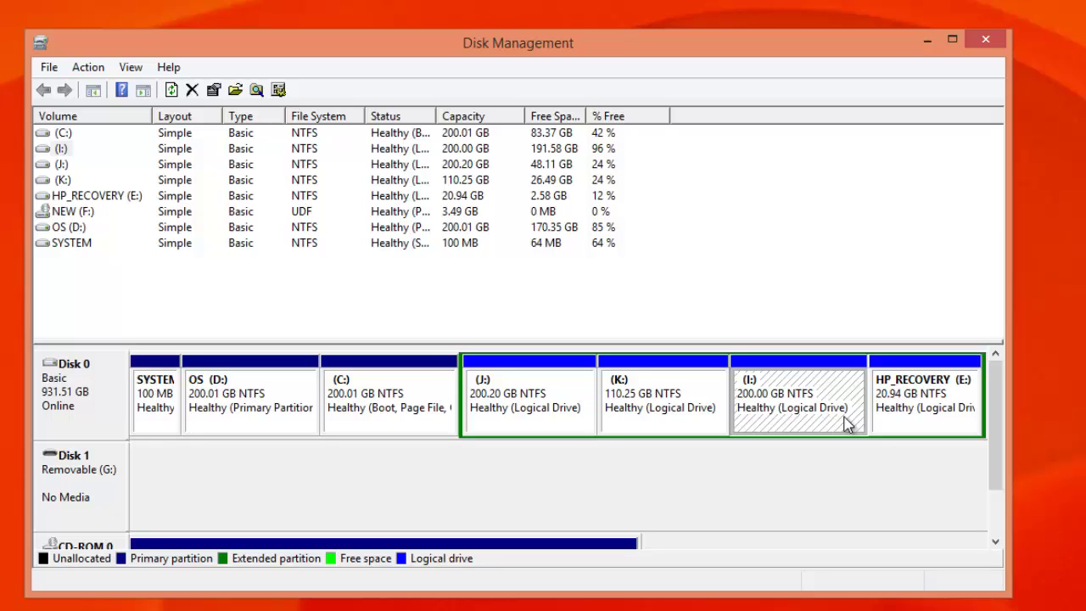
Step: Shrink the I: volume on Disk 0 by 100000 MB
right_click(809, 415)
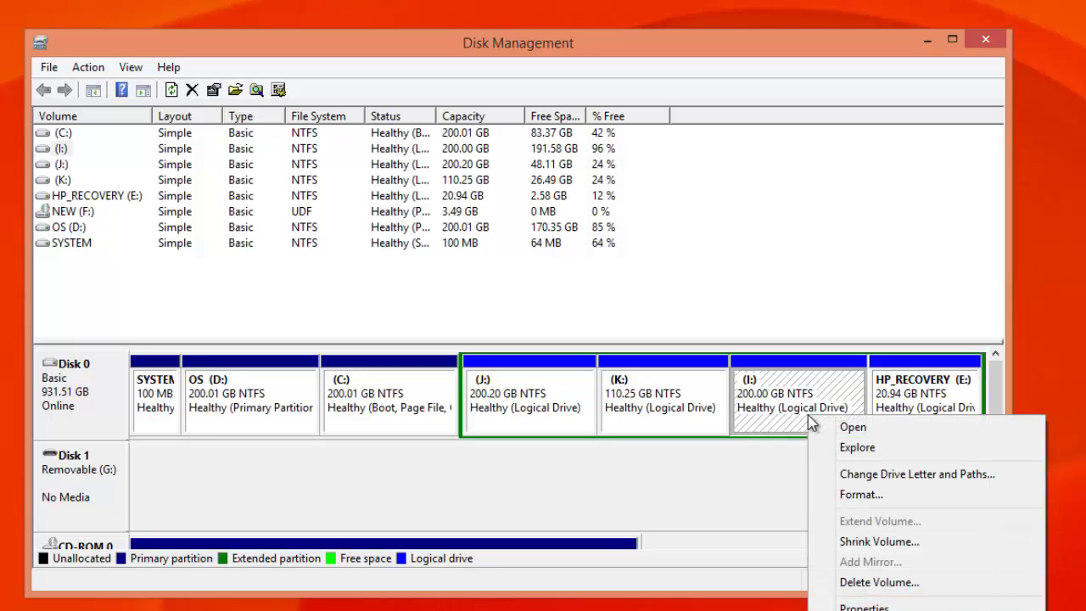
click(869, 543)
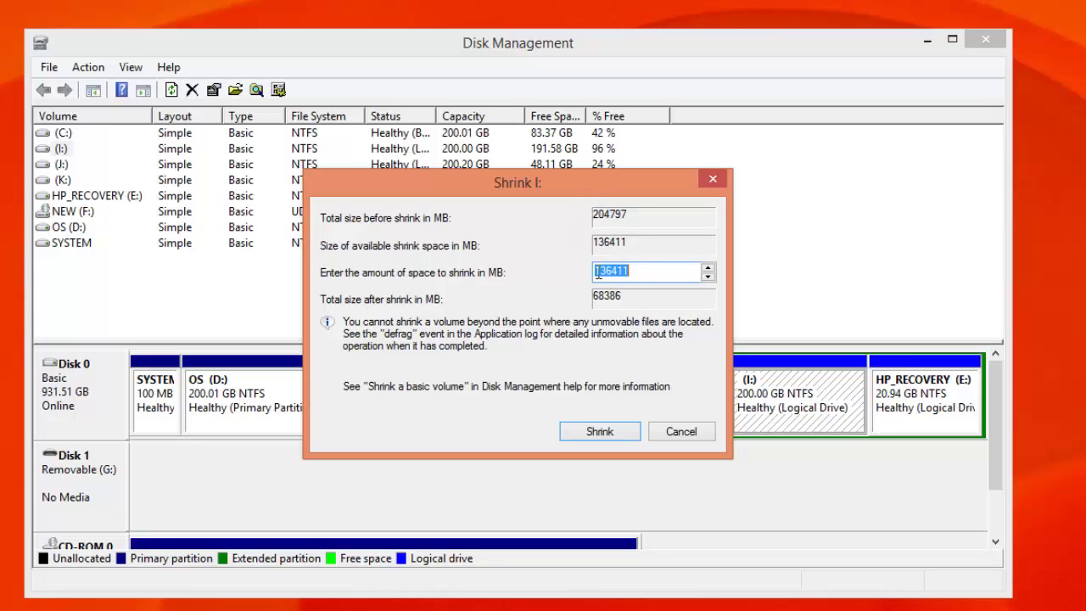
click(635, 270)
click(707, 276)
click(707, 276)
click(708, 277)
click(669, 274)
double_click(670, 274)
text(10000)
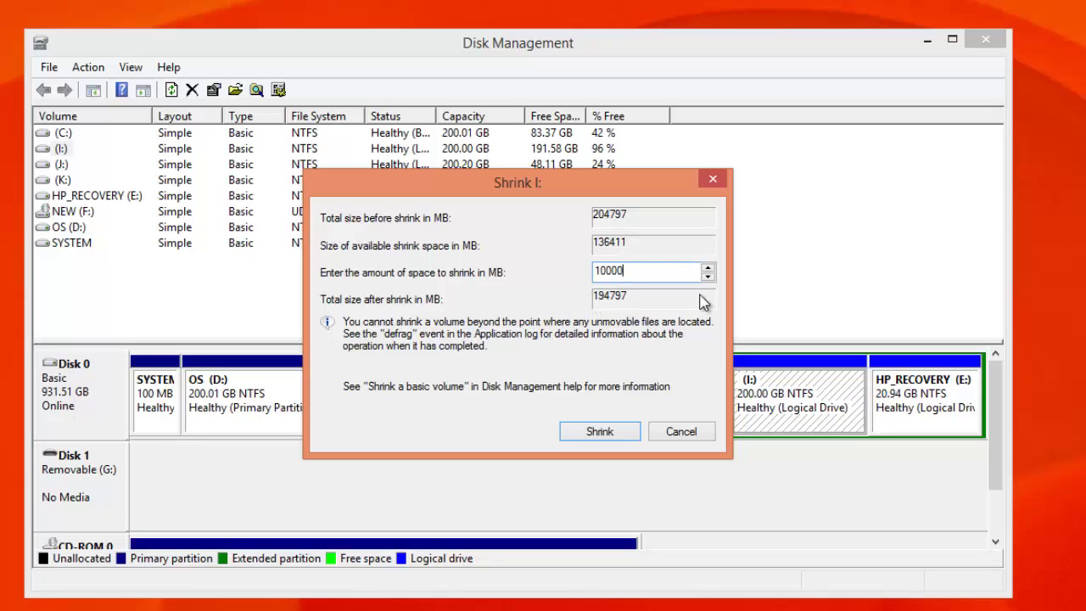
text(0)
click(602, 431)
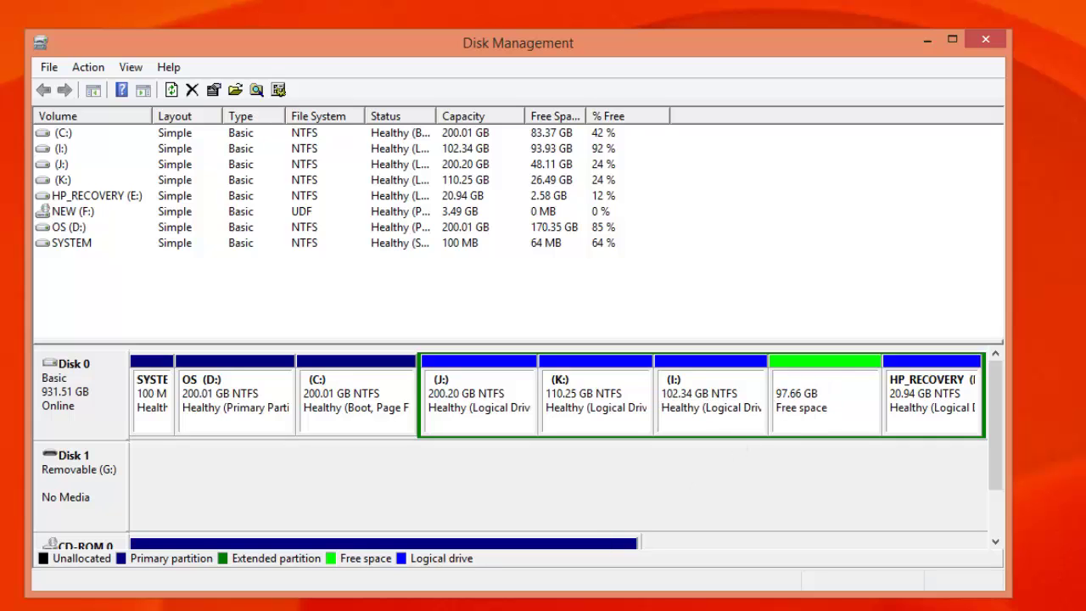
Step: Create a 100001 MB simple volume in the free space with drive letter H, quick-formatted as NTFS and labelled New Volume
right_click(819, 396)
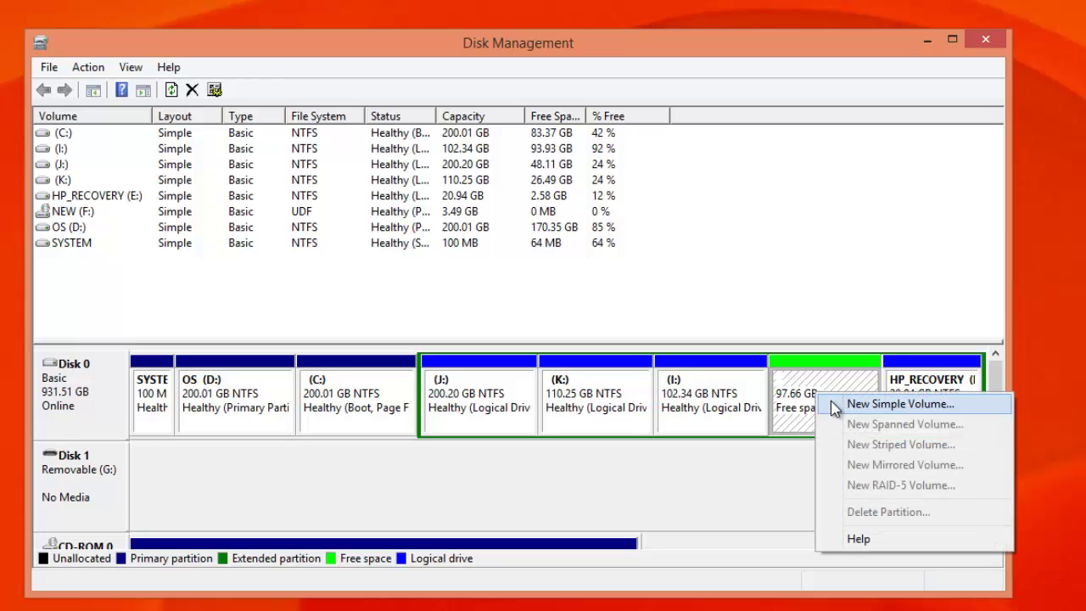
click(837, 406)
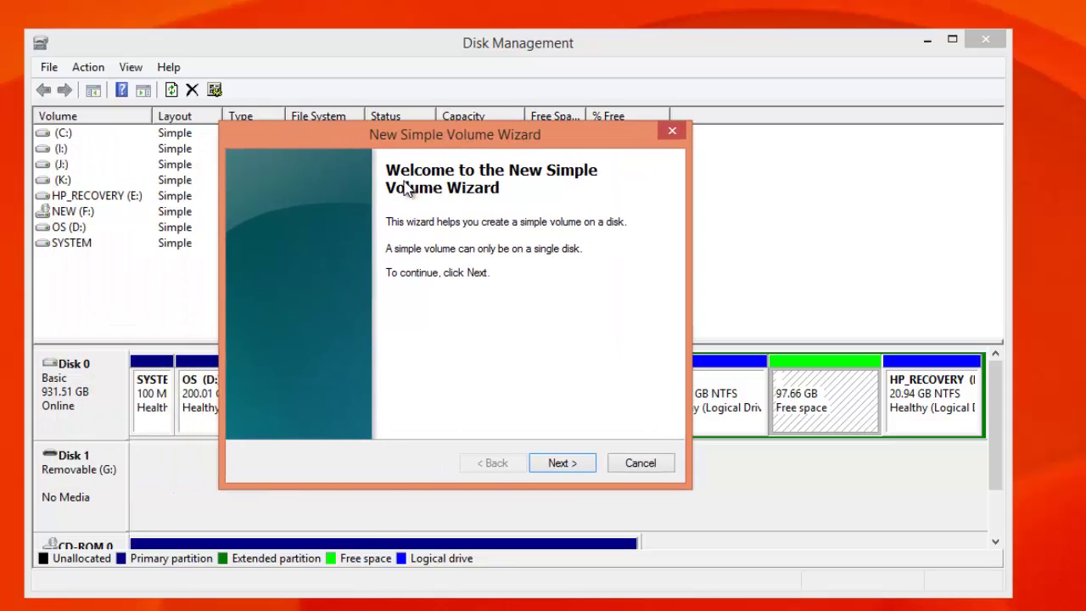
click(556, 464)
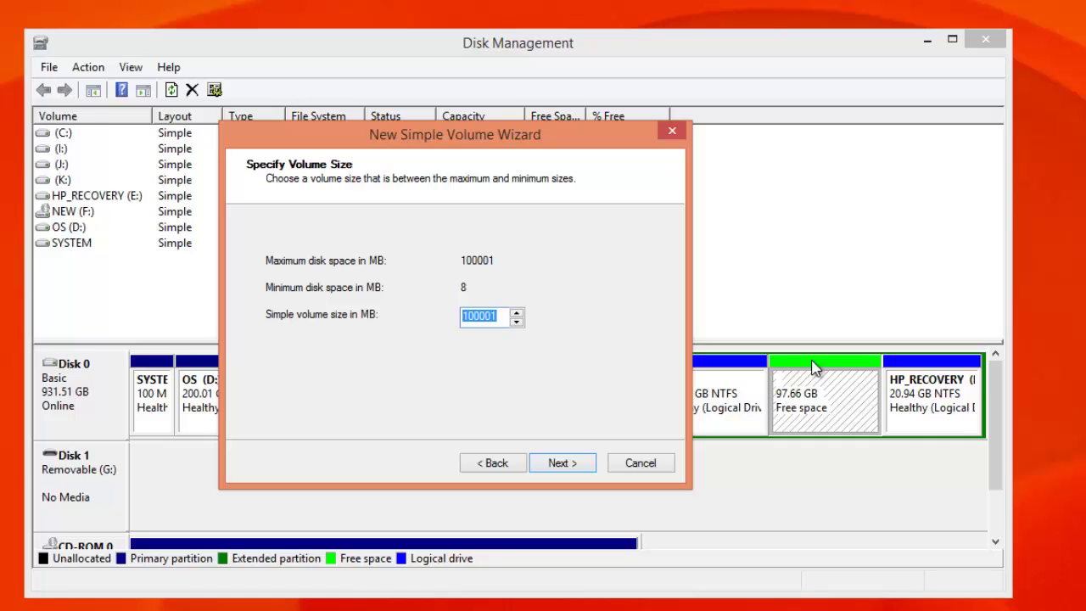
click(560, 469)
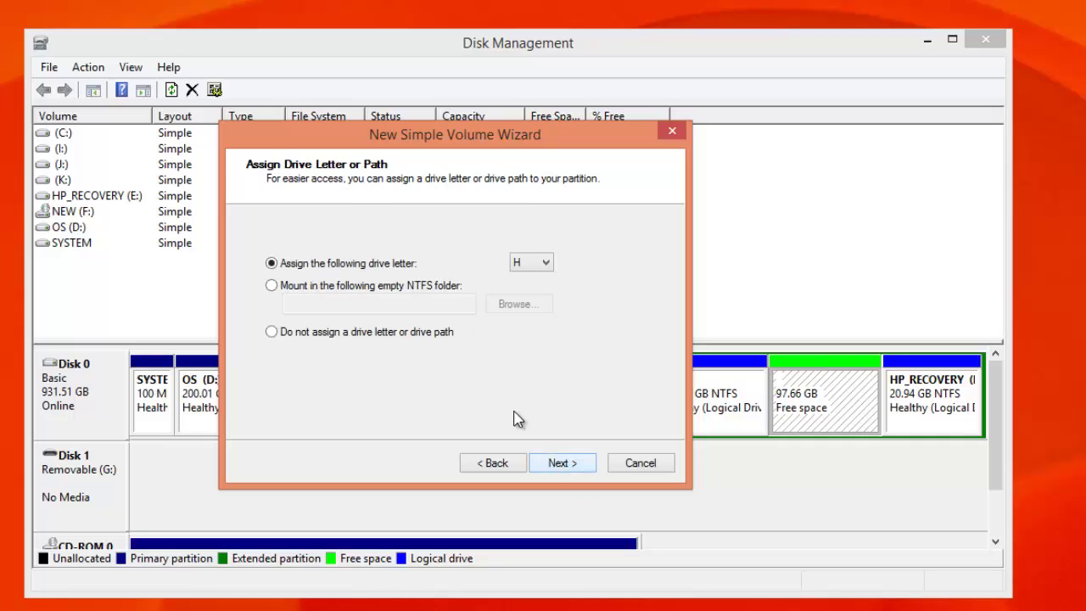
click(560, 463)
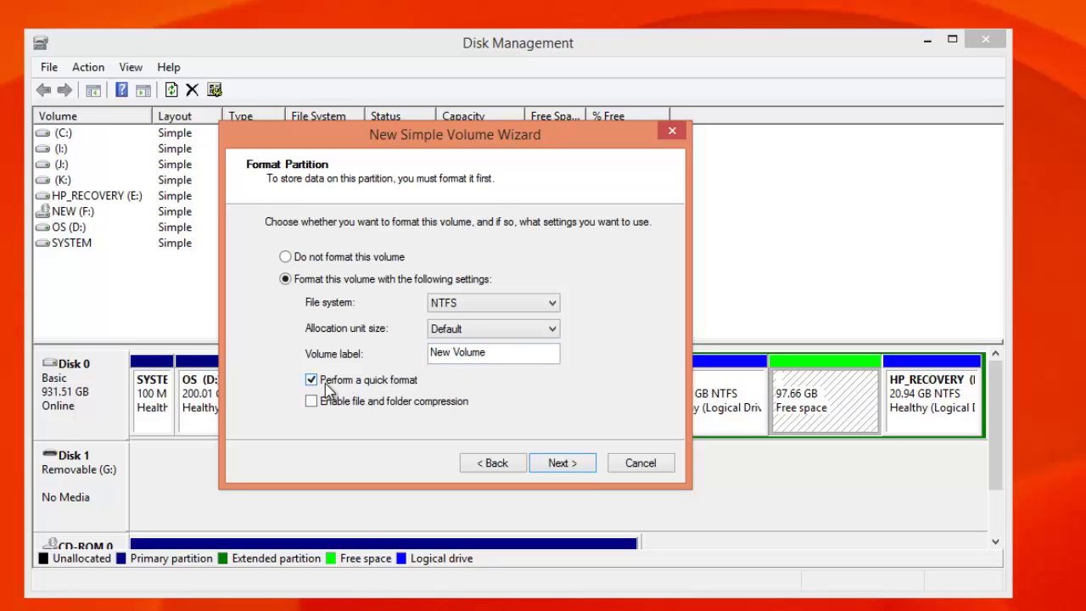
click(560, 463)
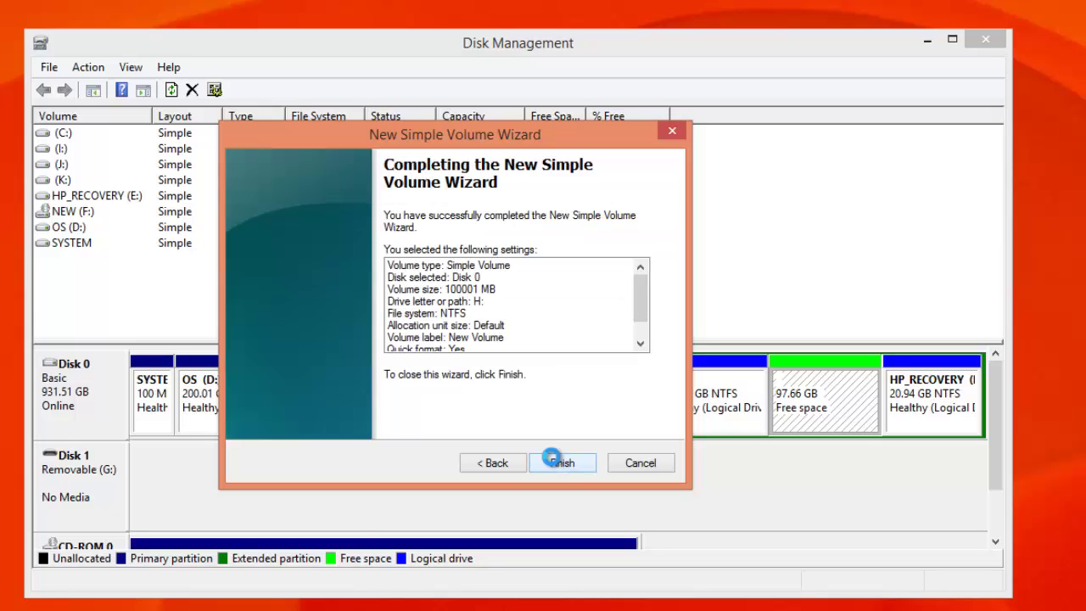
click(555, 462)
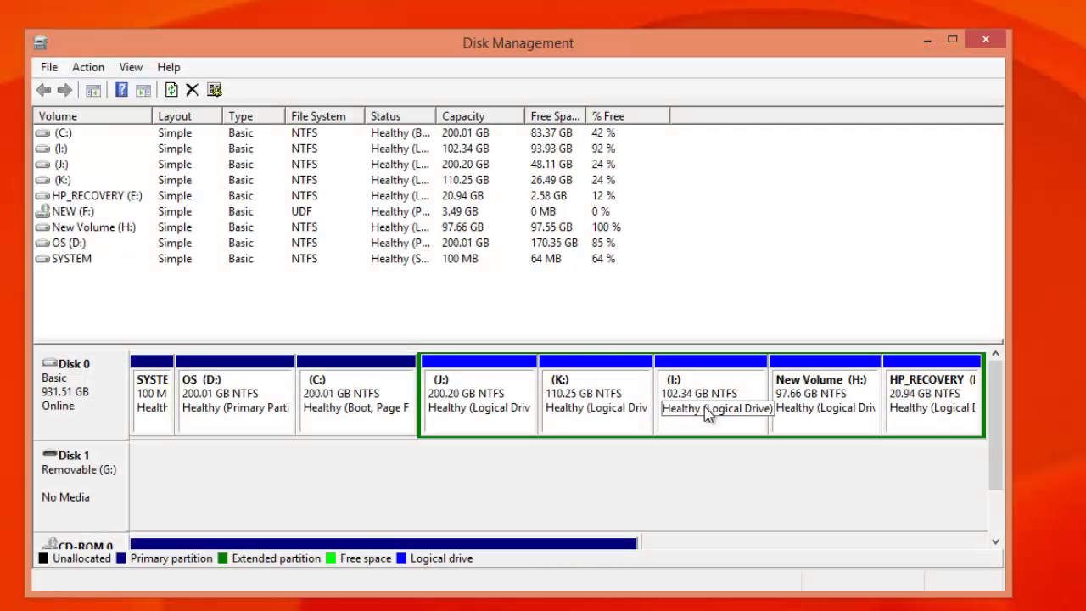
Step: Delete the New Volume (H:) partition from Disk 0, accepting the erasure of its data
right_click(805, 411)
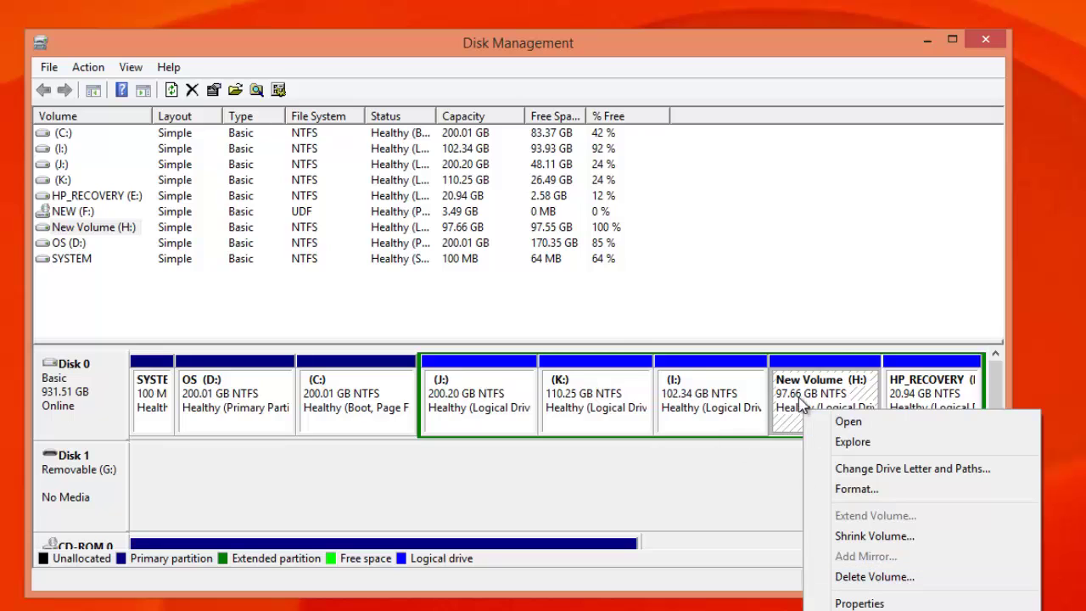
key(Escape)
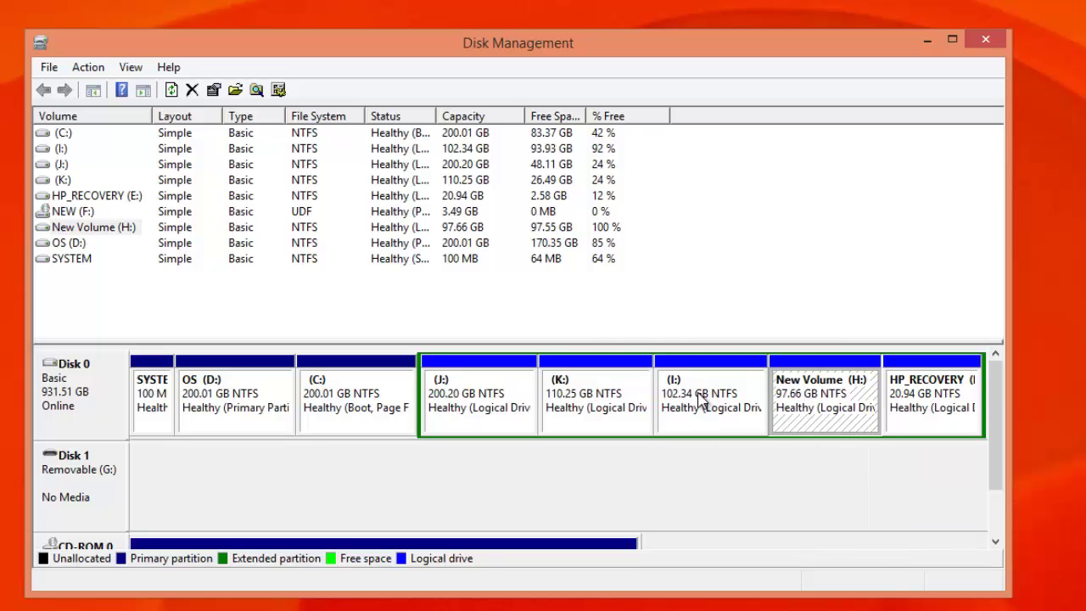
right_click(828, 421)
click(869, 584)
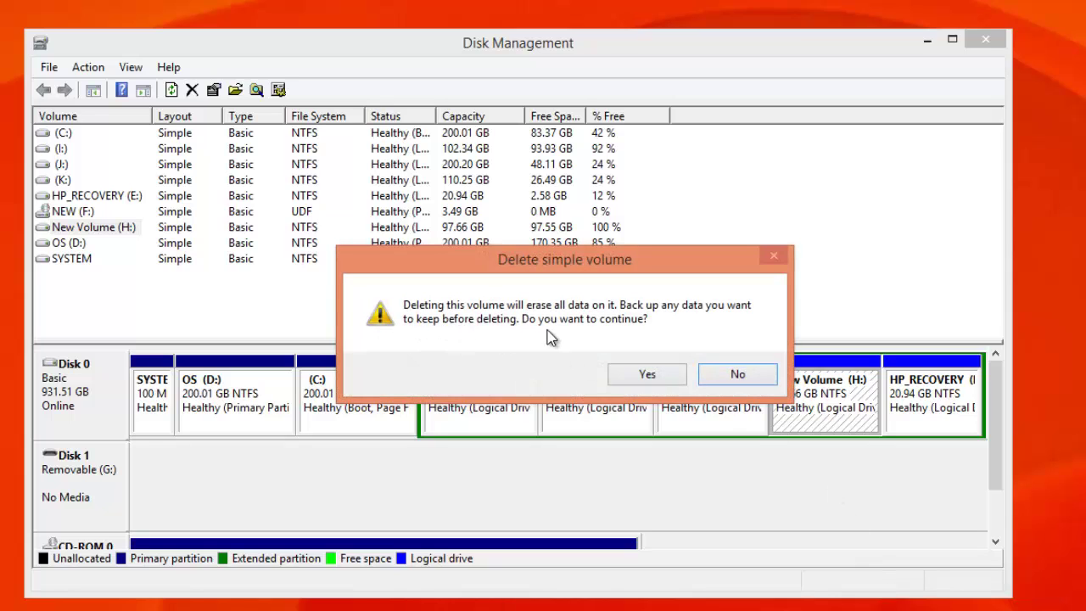
click(631, 373)
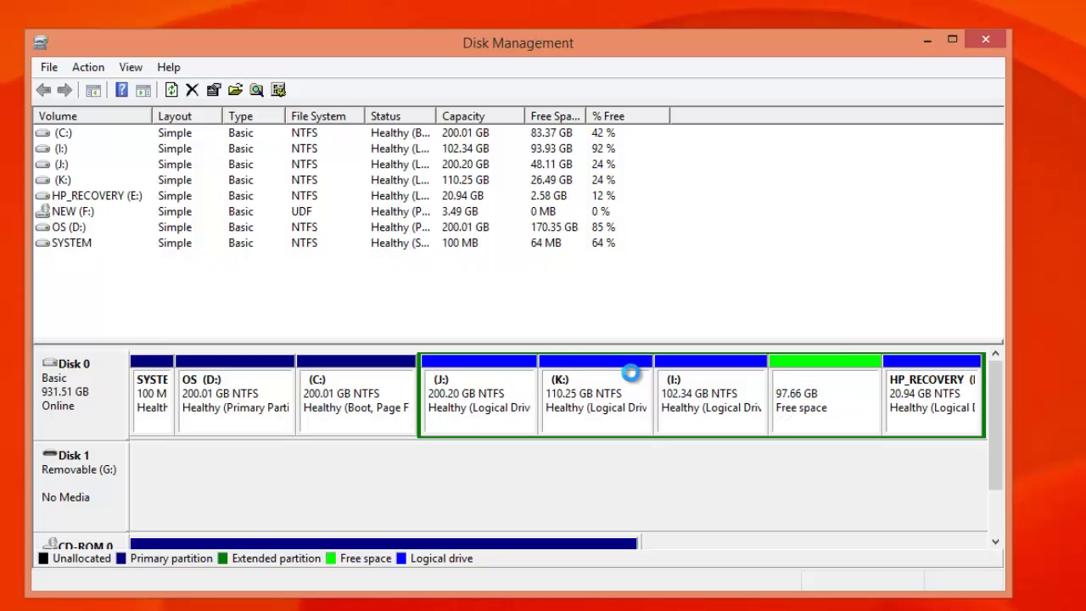
Step: Compare which volume commands are available for the I: partition beside the free space and for the K: partition
right_click(731, 416)
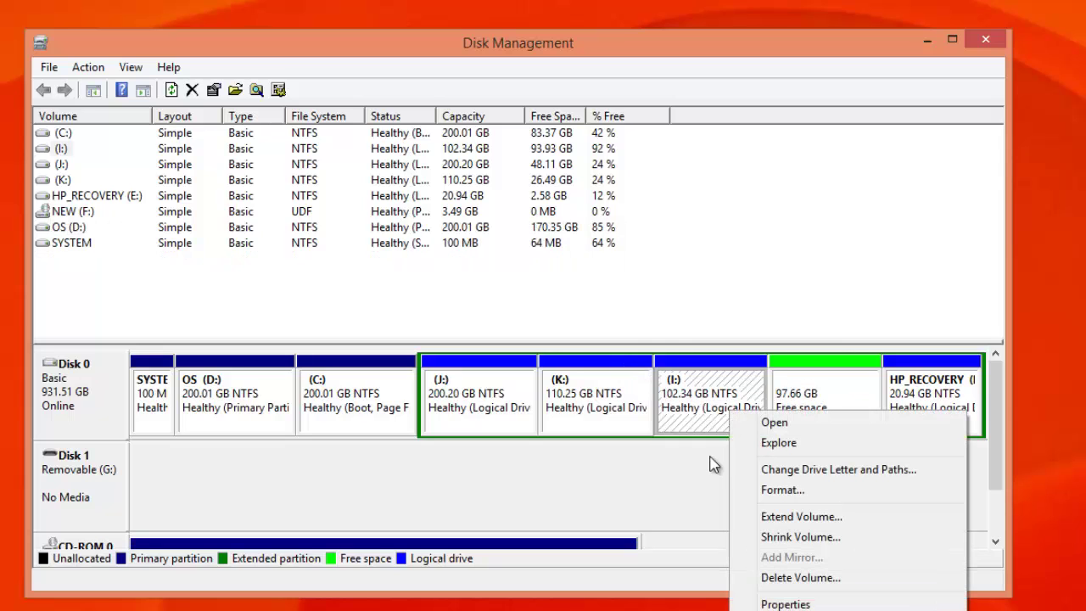
click(703, 497)
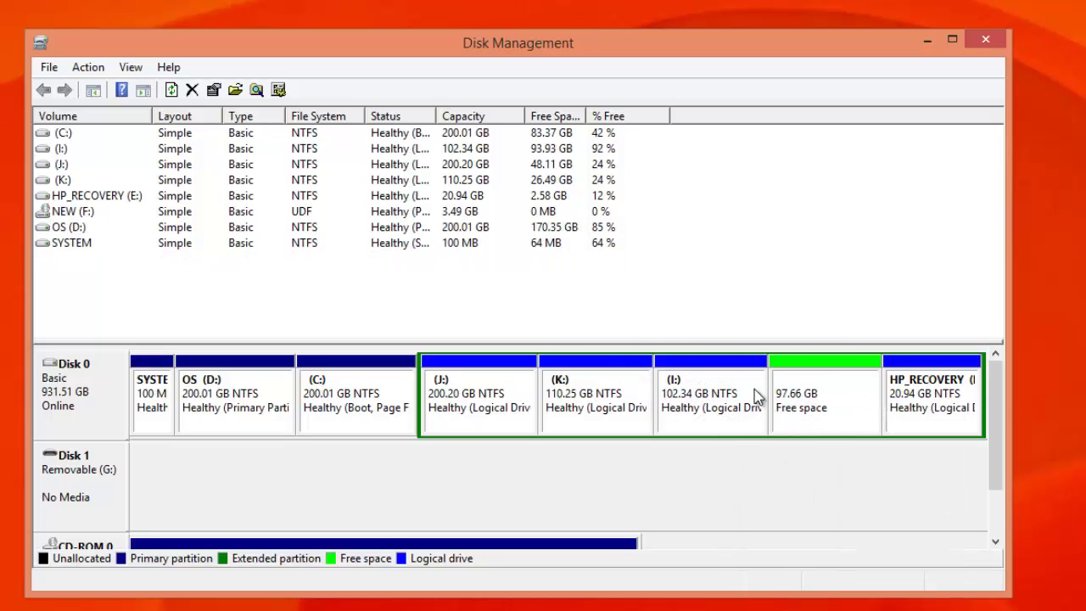
right_click(696, 411)
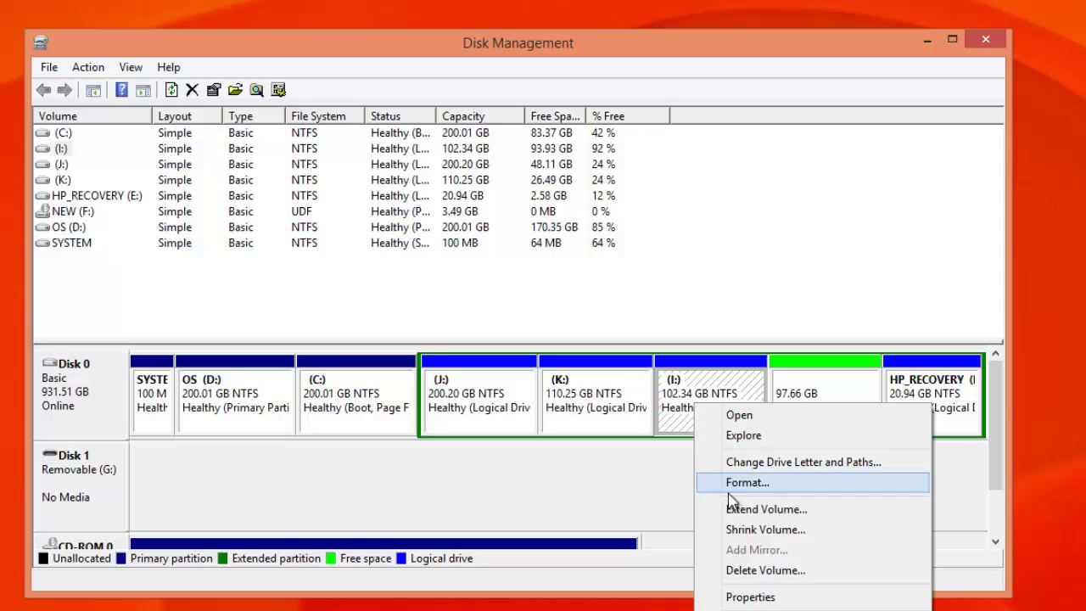
click(601, 488)
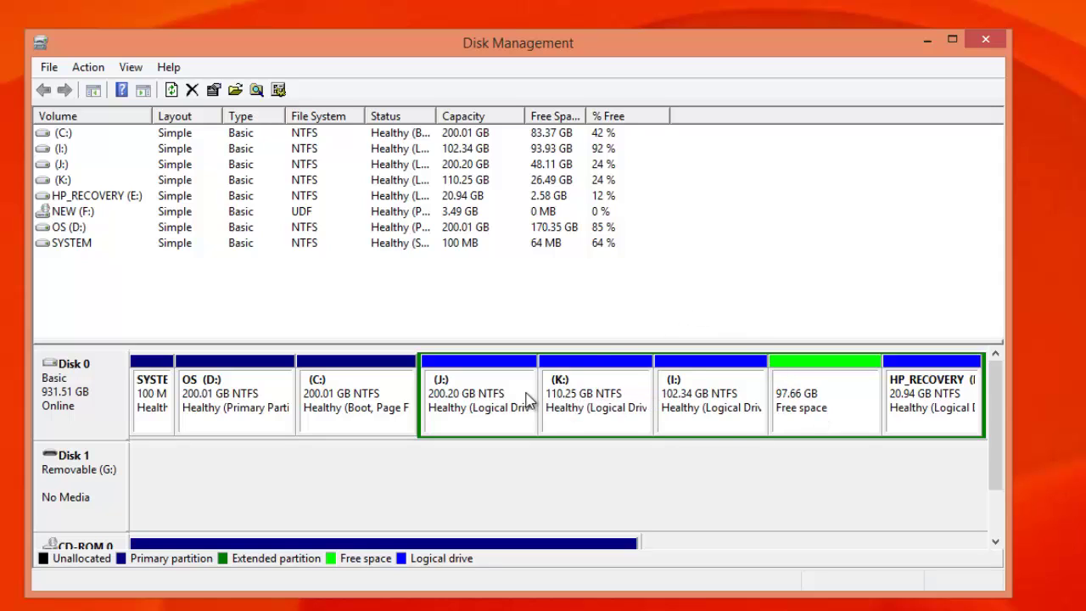
right_click(597, 395)
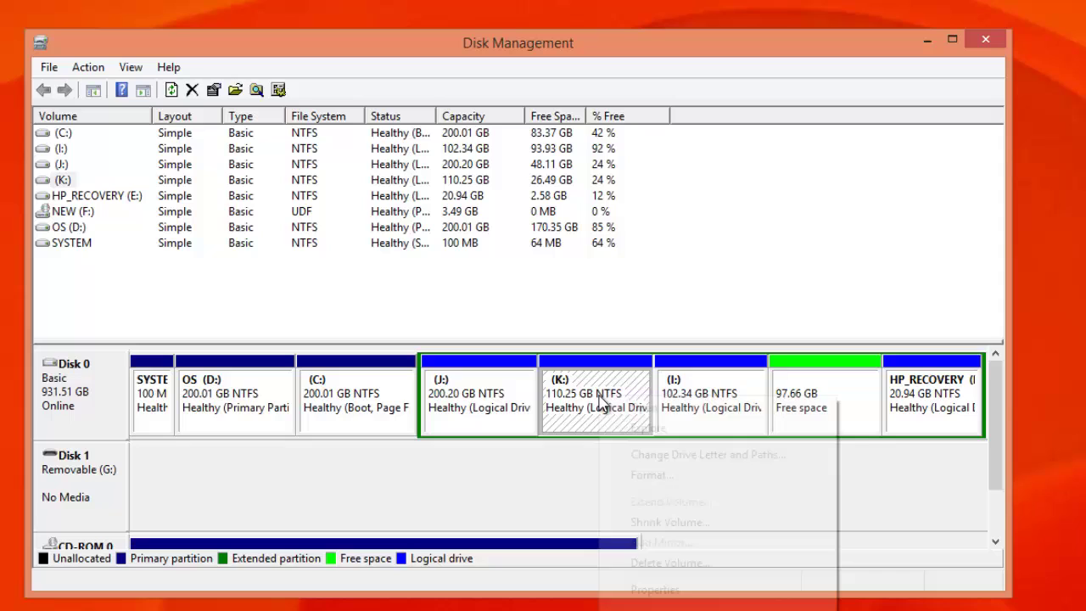
click(477, 502)
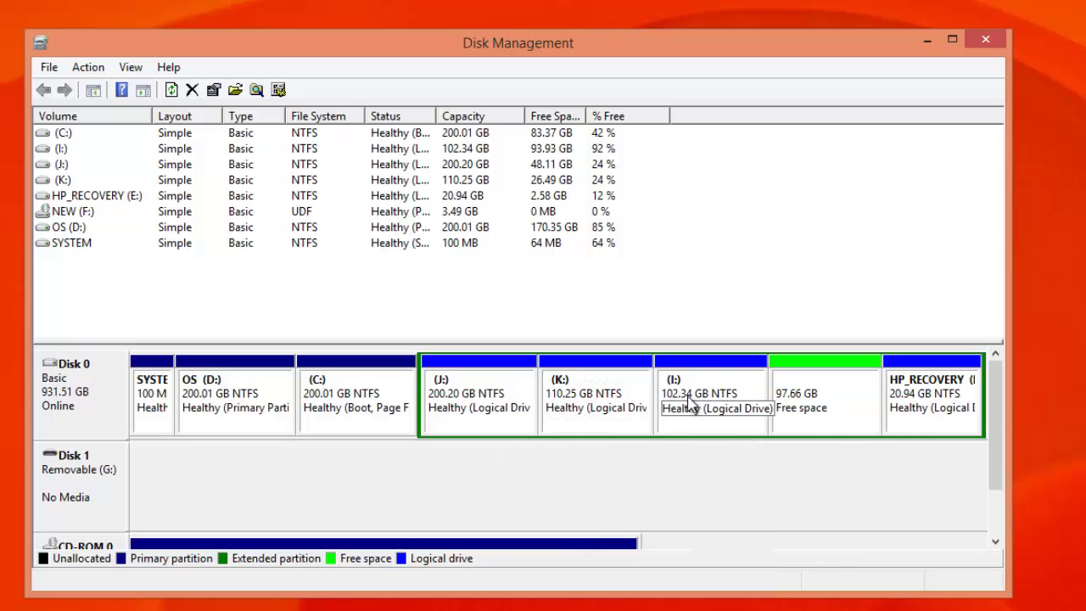
right_click(692, 409)
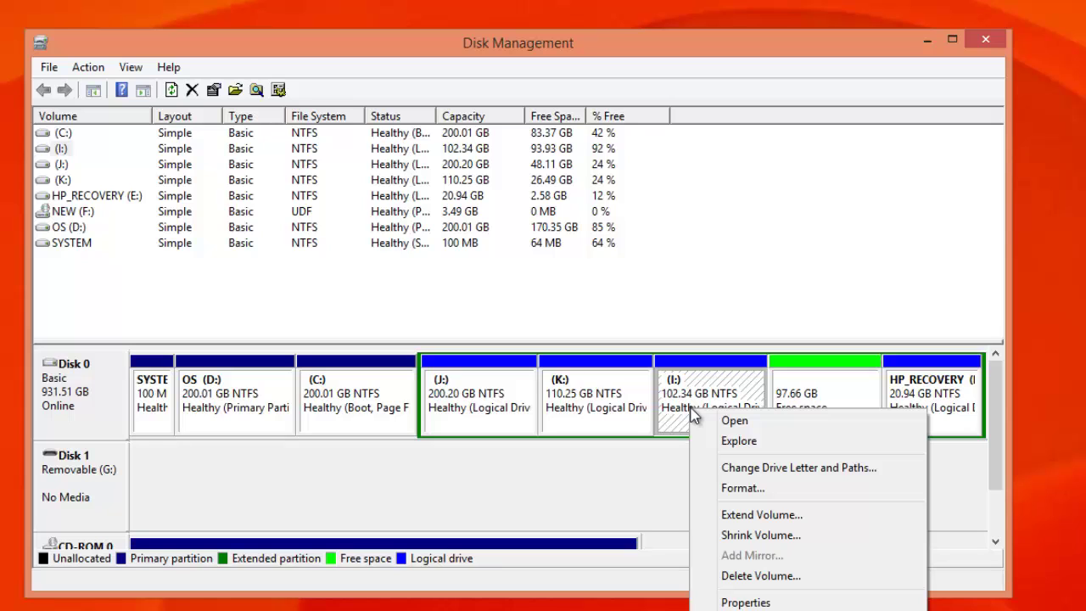
click(644, 510)
Step: Extend the I: volume with 100000 MB of the adjacent free space on Disk 0
right_click(694, 408)
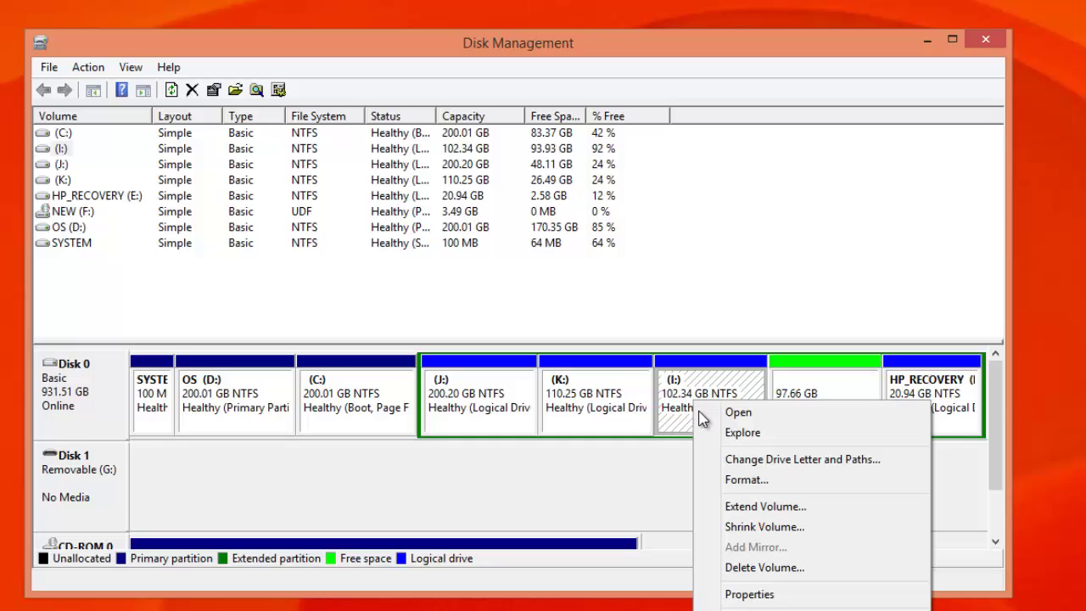
click(763, 508)
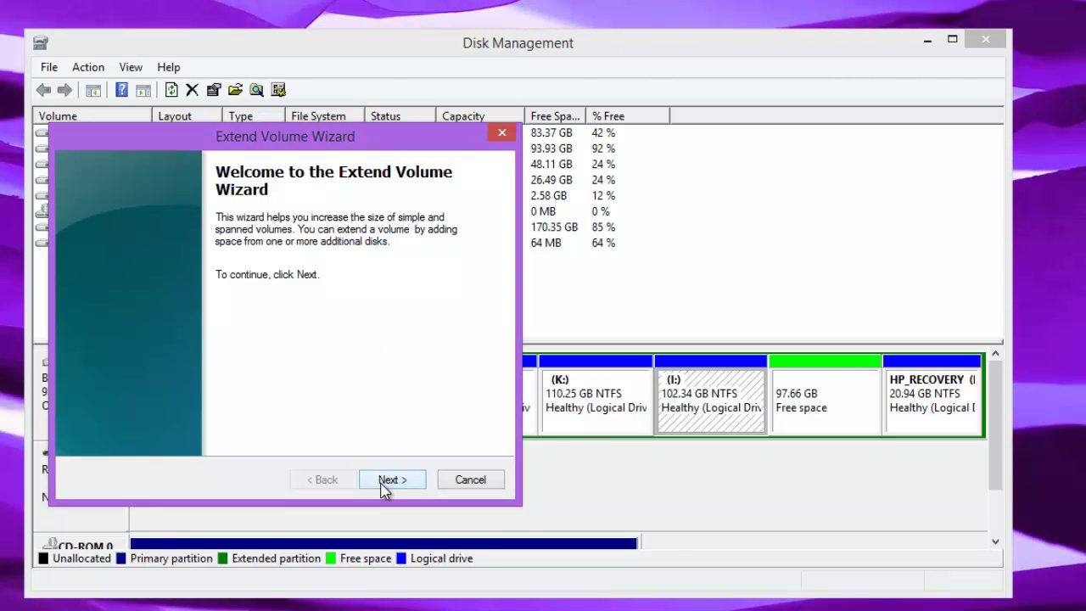
click(382, 483)
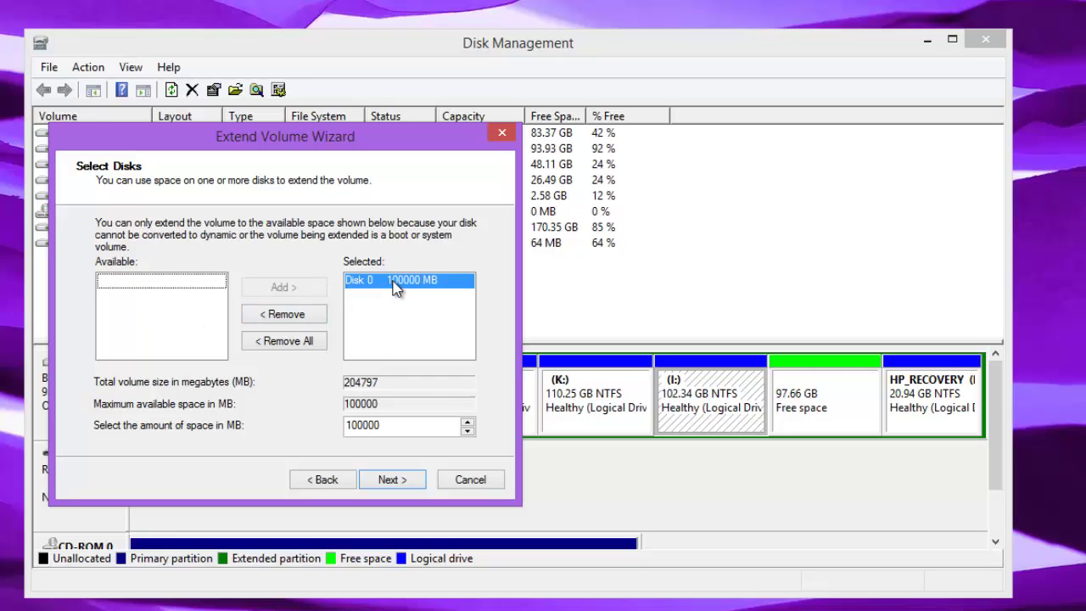
click(394, 479)
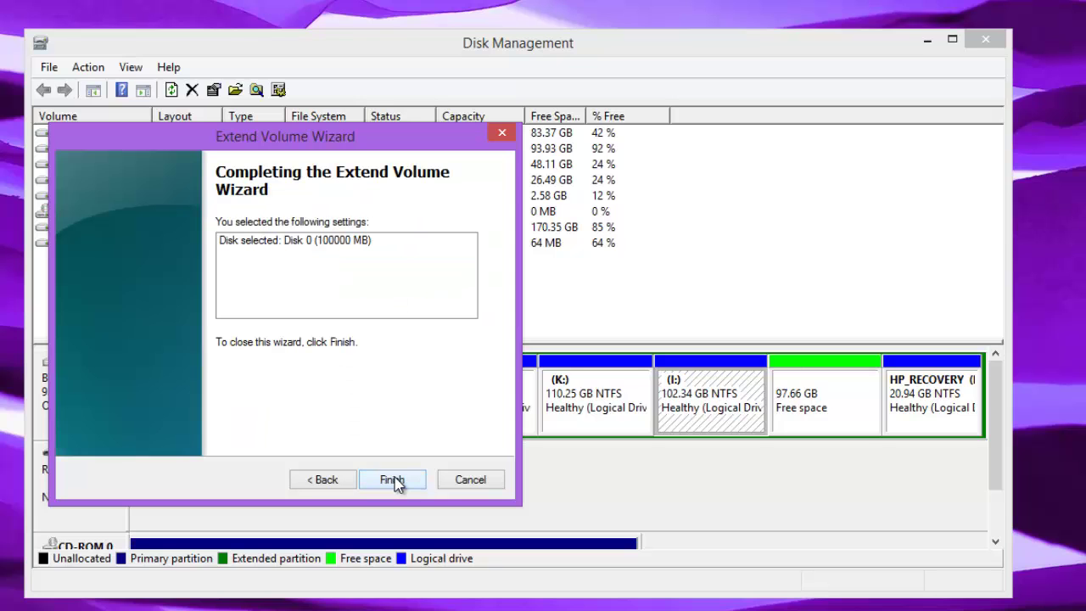
click(393, 480)
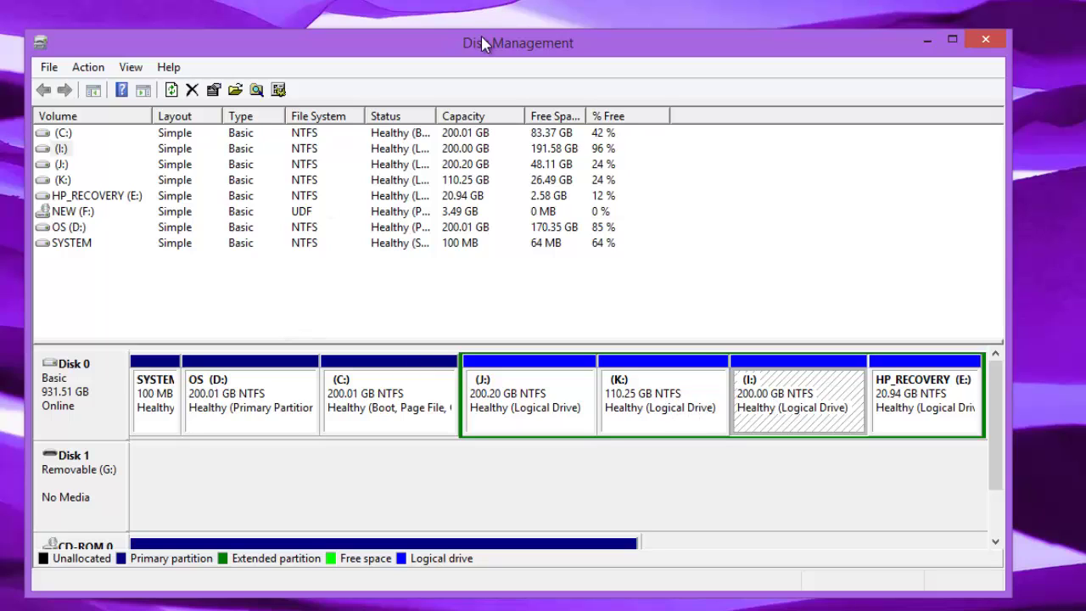
Step: Examine the I: volume's available commands and go through the primary partitions C: and D: and the logical drives J:, K: and I:
right_click(788, 409)
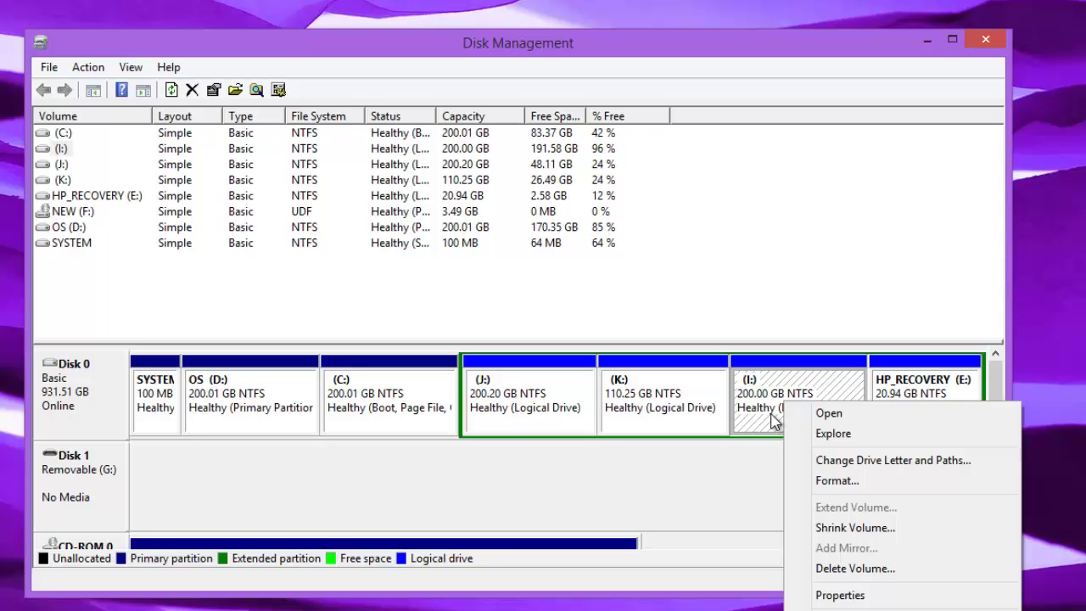
click(533, 433)
click(373, 427)
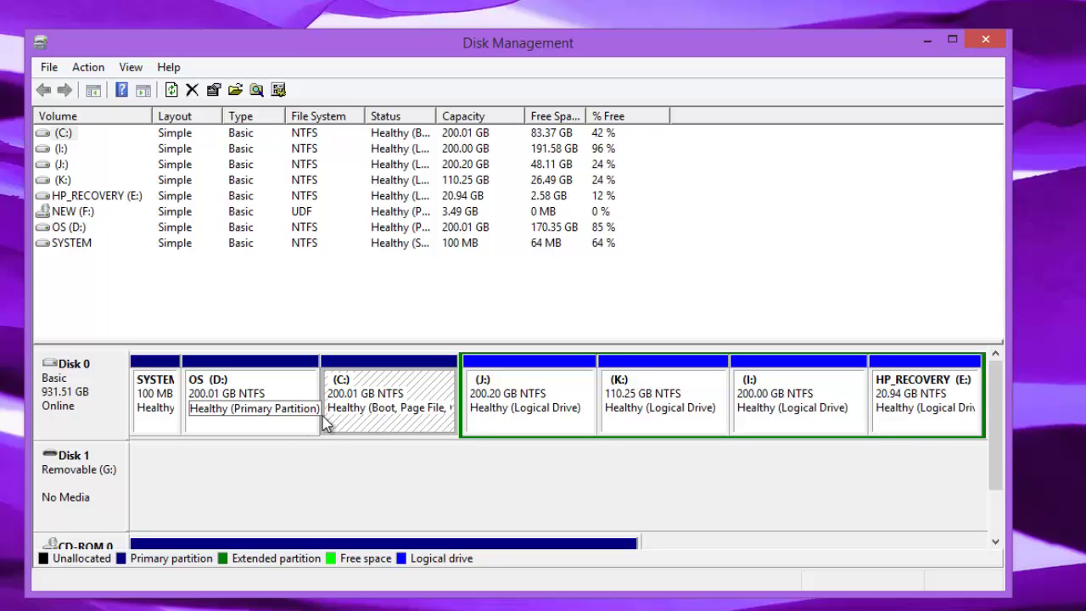
click(286, 430)
click(363, 430)
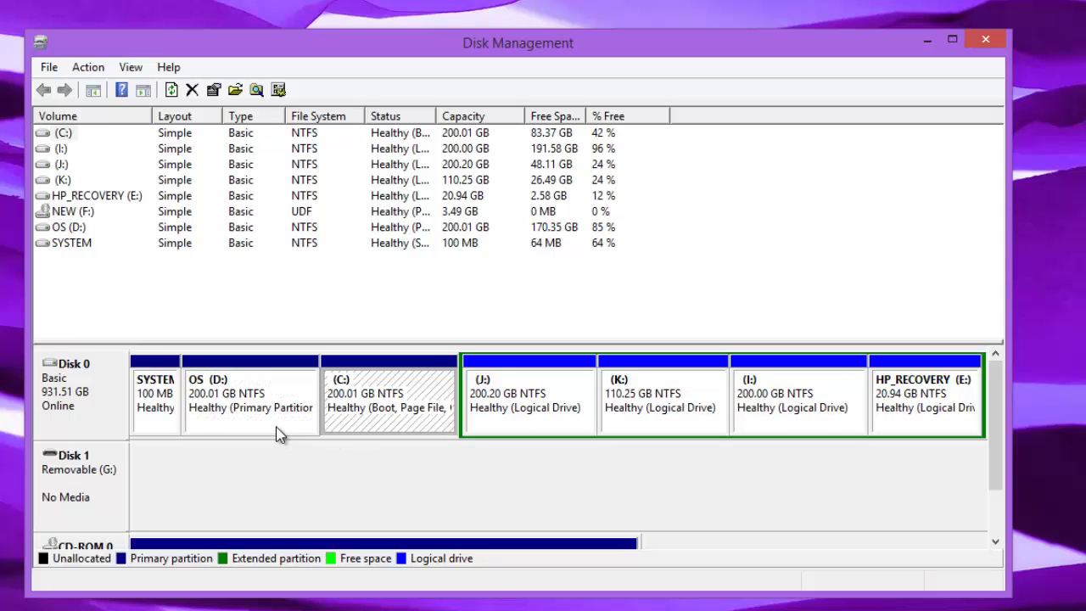
click(536, 404)
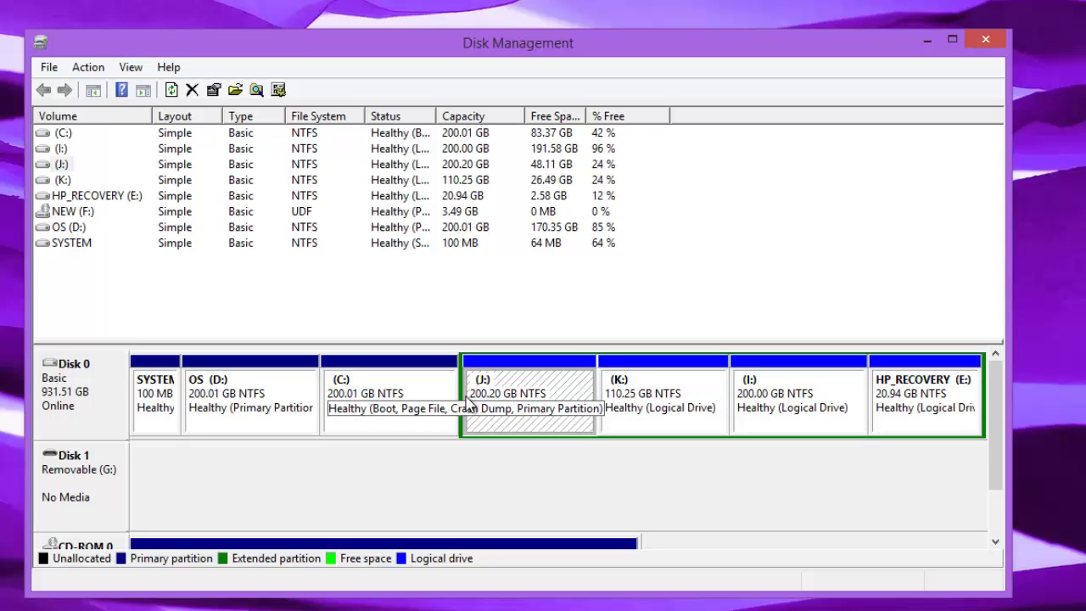
click(654, 414)
click(778, 411)
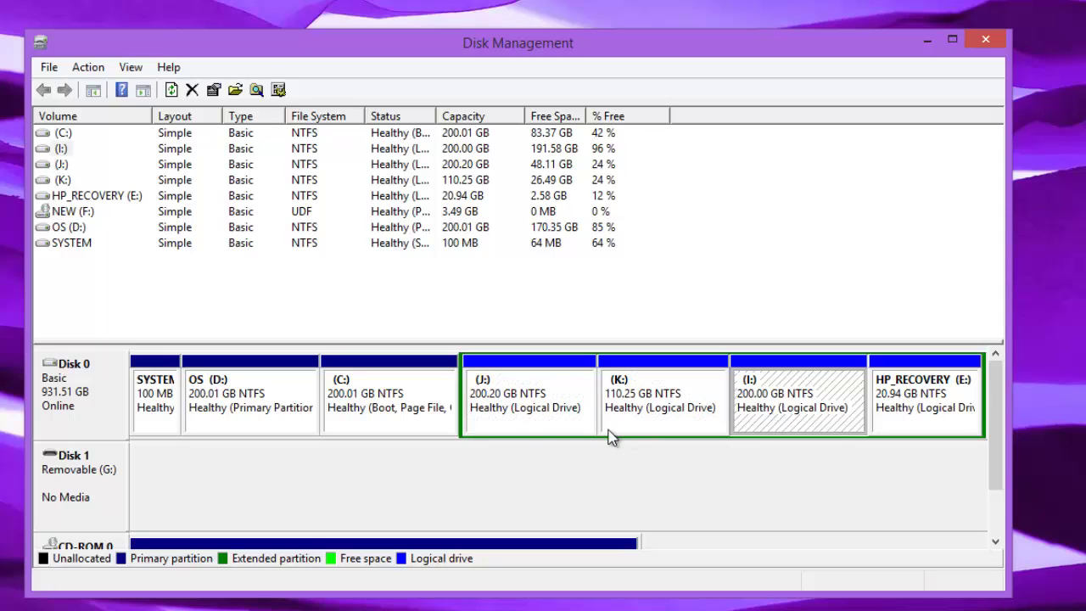
click(583, 427)
click(669, 422)
click(739, 423)
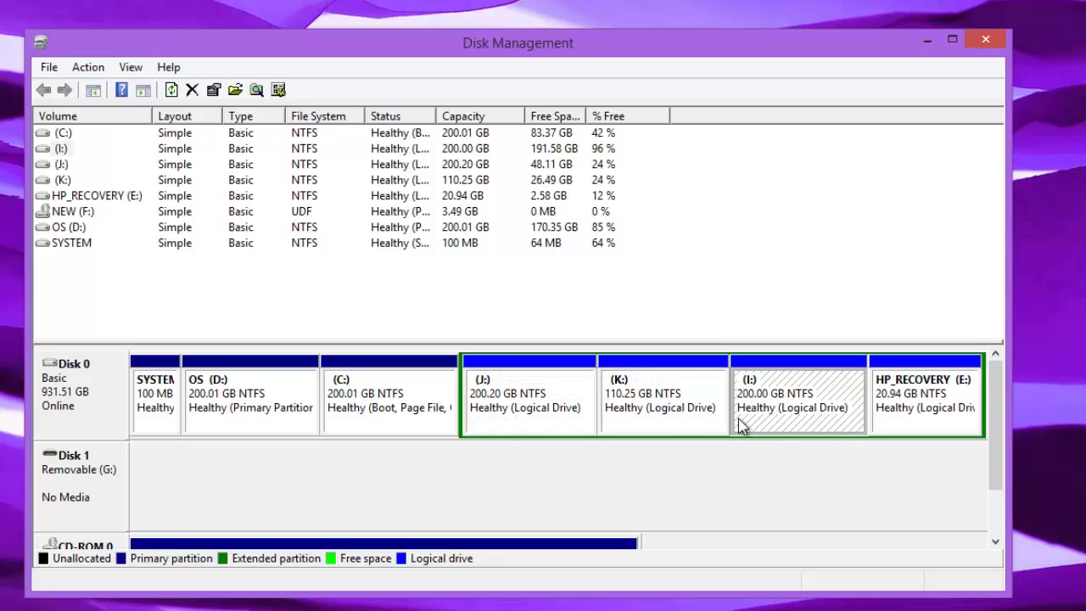